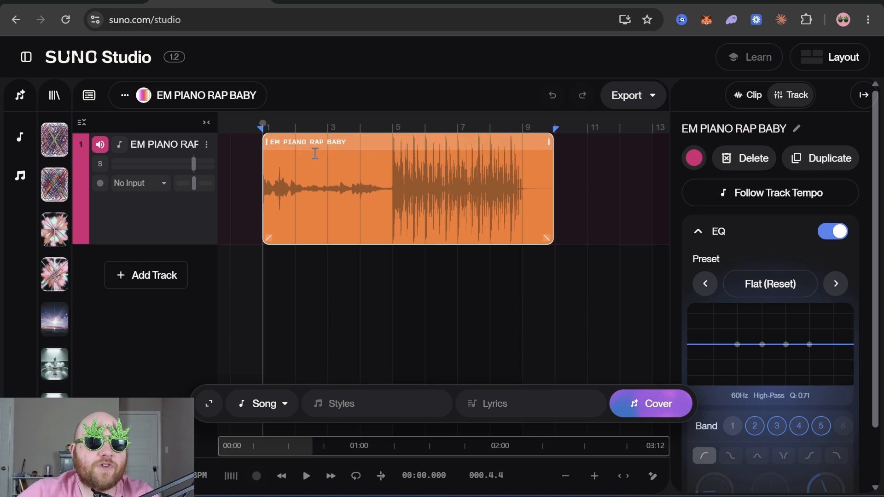
Step: Play the opening of the EM PIANO RAP BABY clip
key(space)
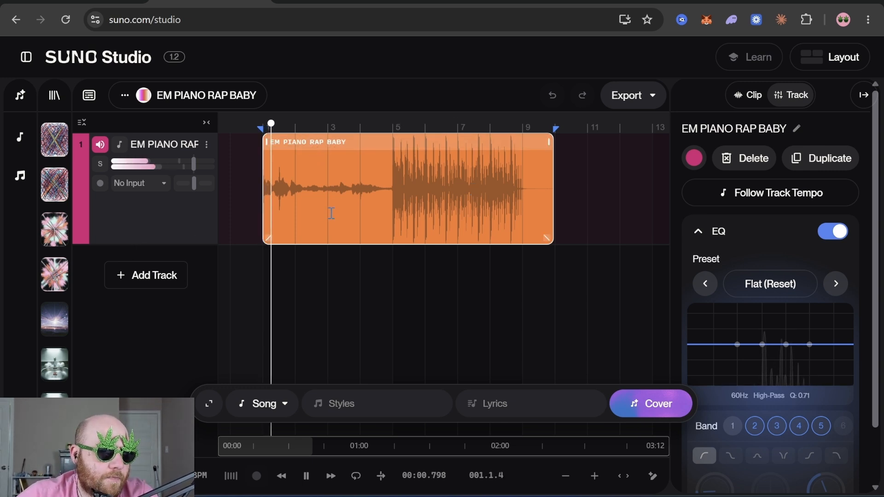
key(space)
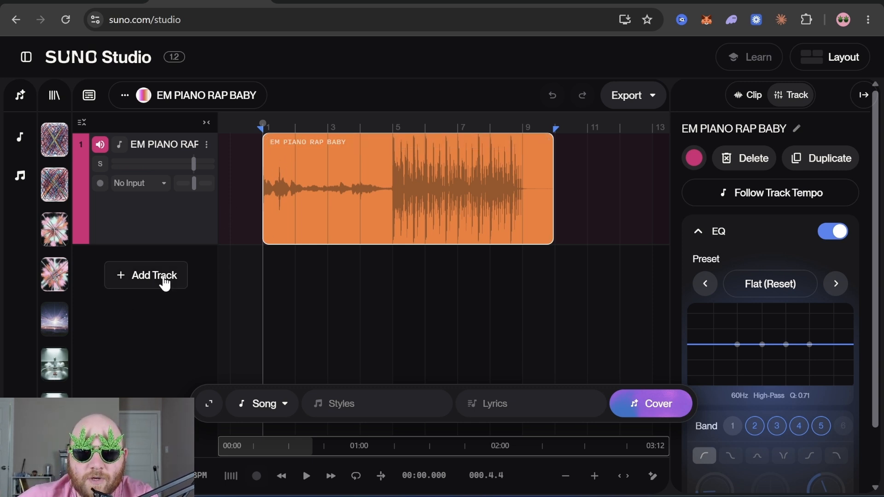
Step: Add a second audio track, select its range matching the rap clip's length, and set the generation type to Strings with expanded settings
click(164, 277)
mouse_move(262, 269)
mouse_down()
mouse_move(576, 271)
mouse_move(555, 275)
mouse_up()
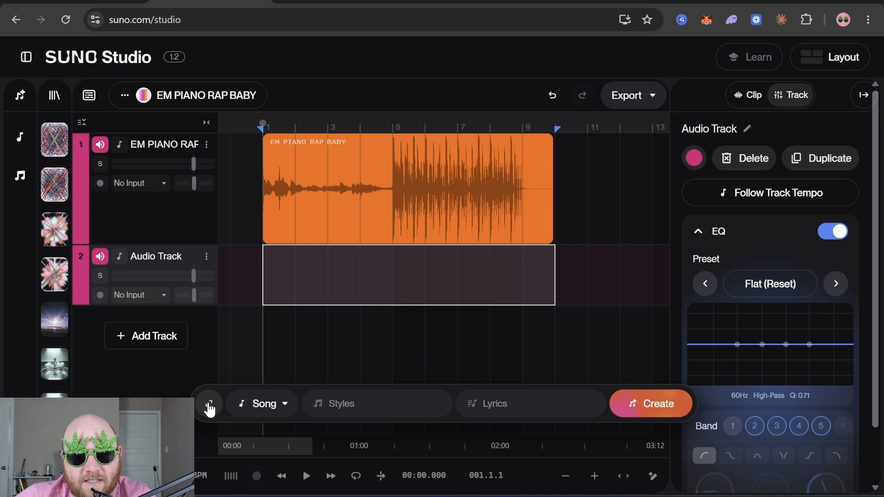
click(269, 403)
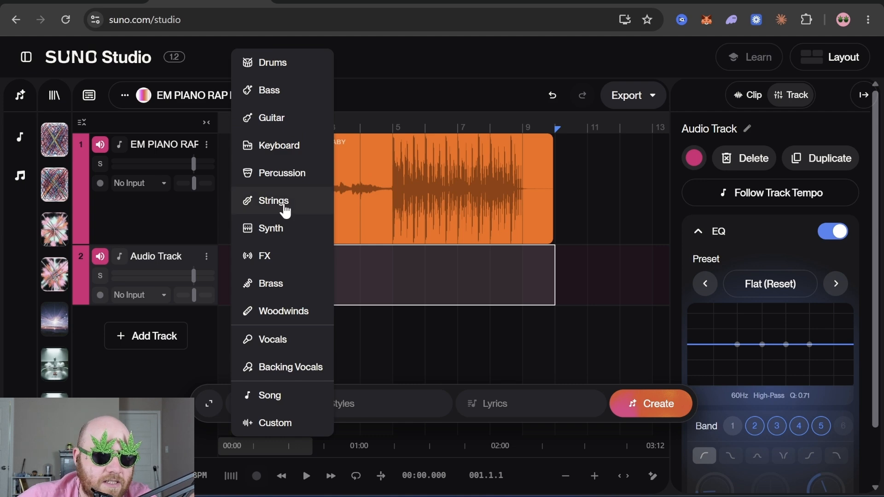
click(286, 209)
click(209, 403)
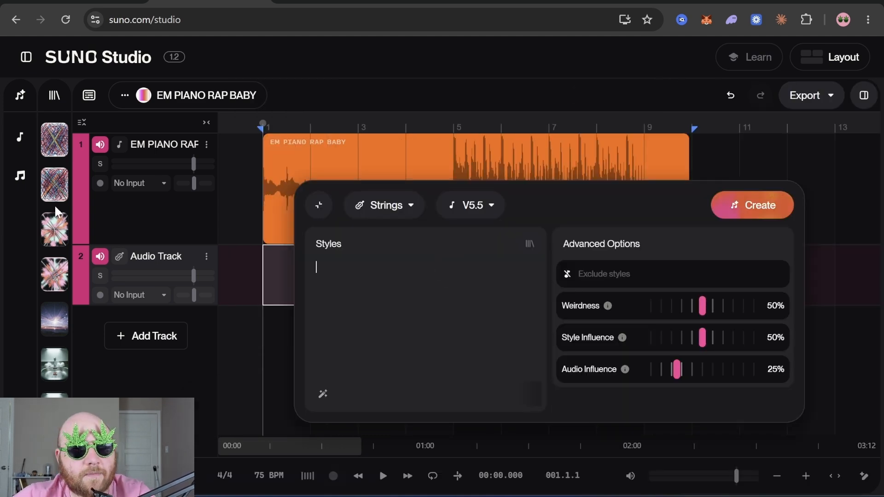
Step: Switch to sunogpt.ai, replace the idea with "dark minor strrings", and generate and copy the resulting style prompt
click(329, 2)
click(285, 130)
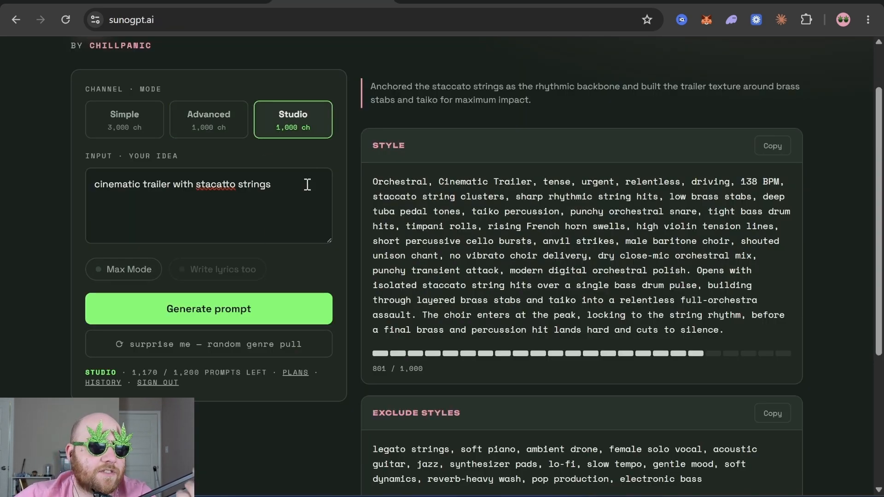
drag(306, 184, 2, 175)
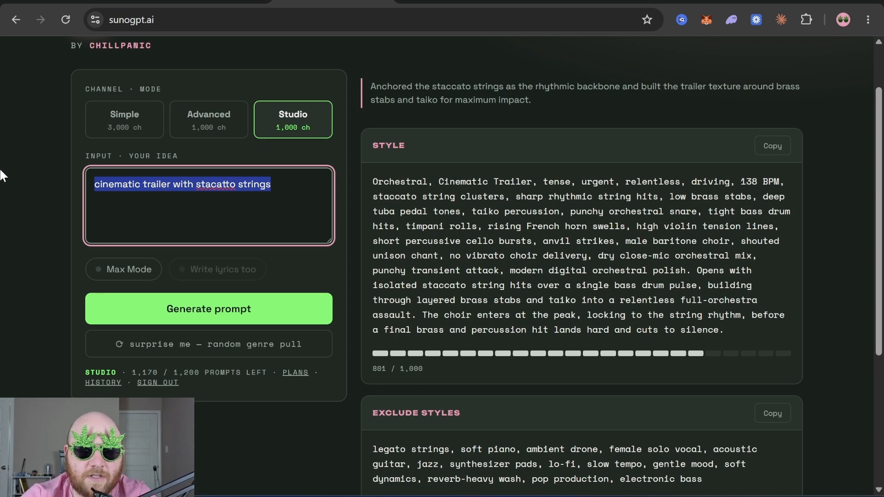
text(dark)
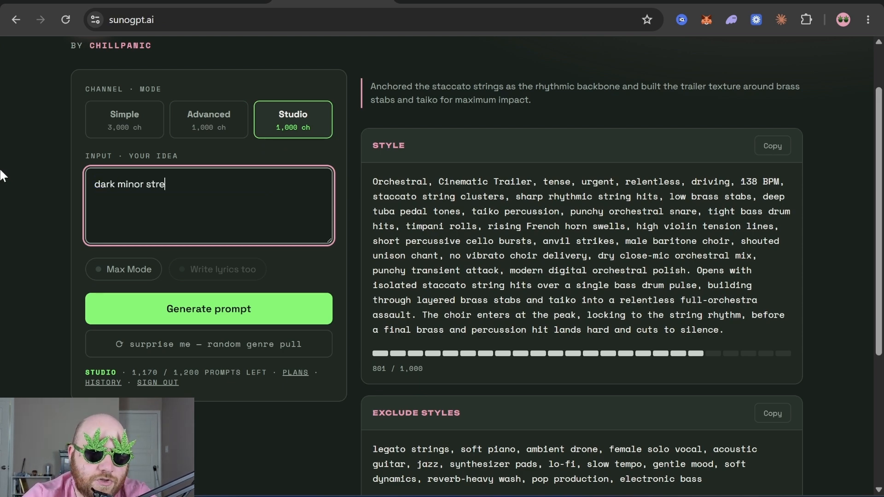
text(minor streing)
click(773, 152)
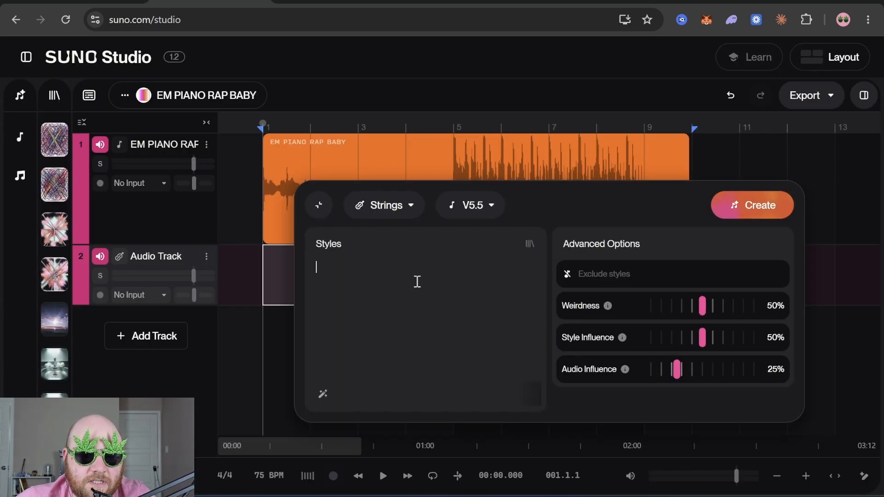
Step: Paste the style prompt in Suno Studio, set Weirdness to 0% and Style Influence to 75%, and create the strings
key(ctrl+v)
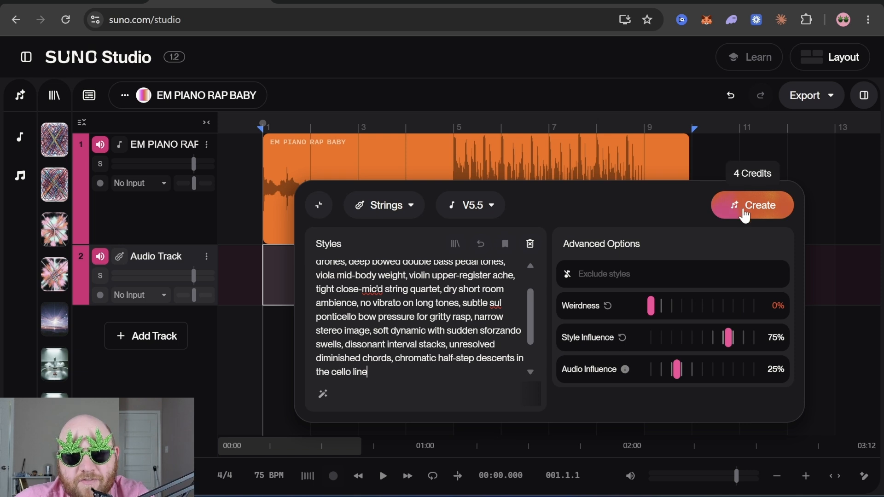
click(745, 210)
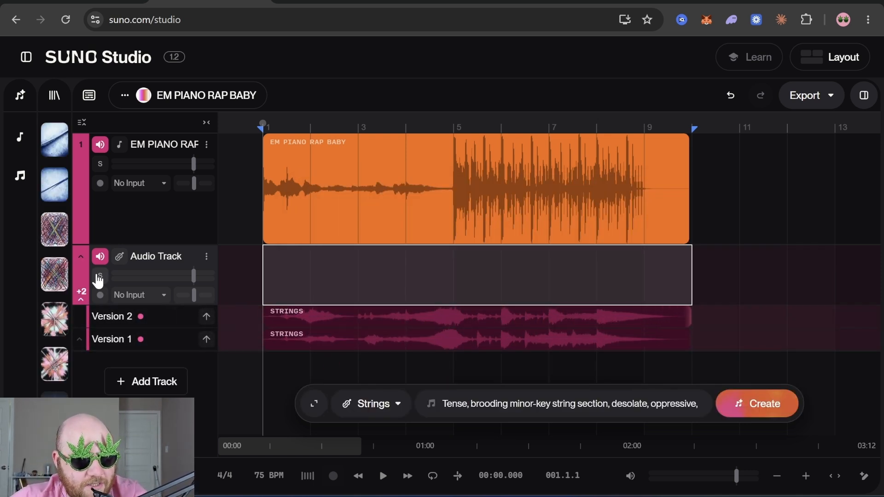
Step: Use Version 2 as the strings track's clip and audition it soloed, ending with solo switched off
click(100, 276)
click(207, 316)
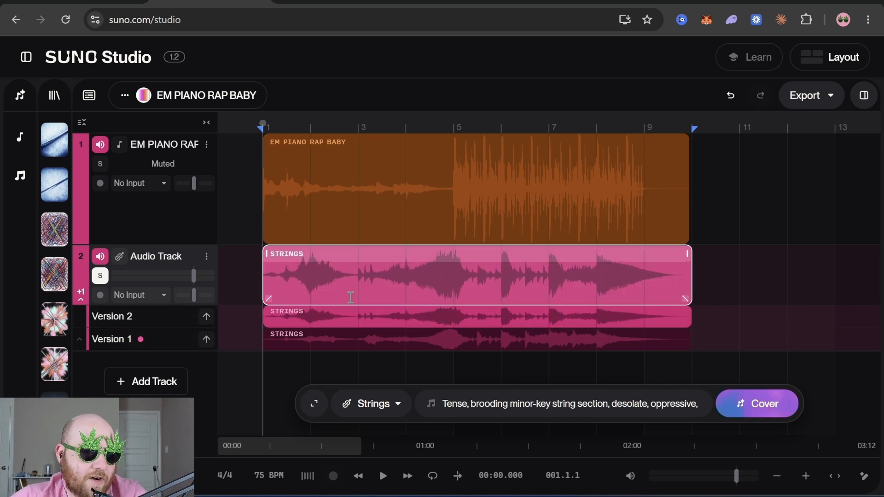
key(space)
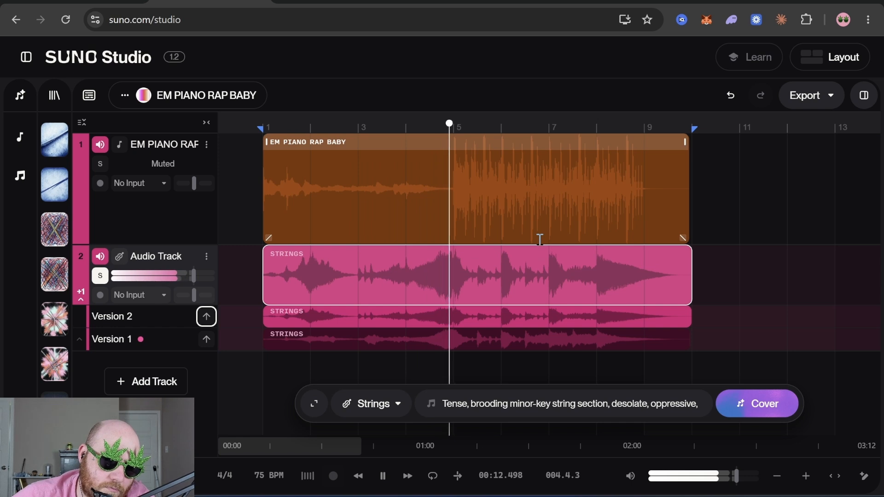
key(space)
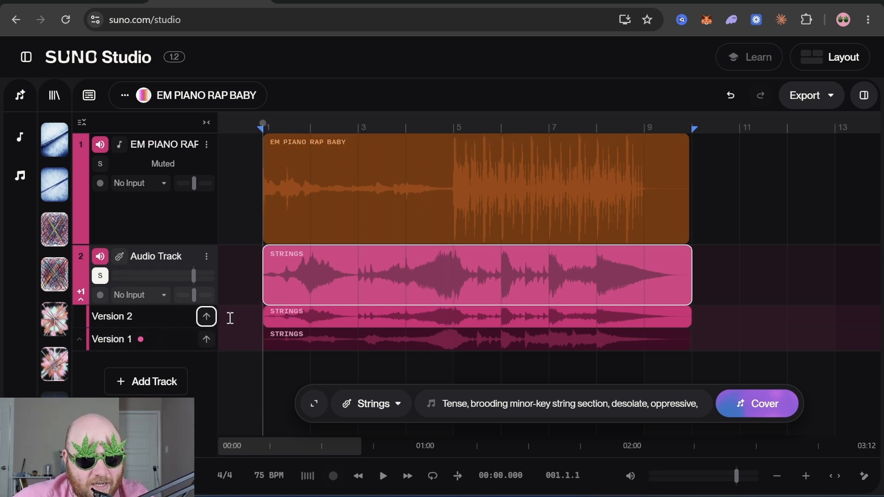
click(100, 275)
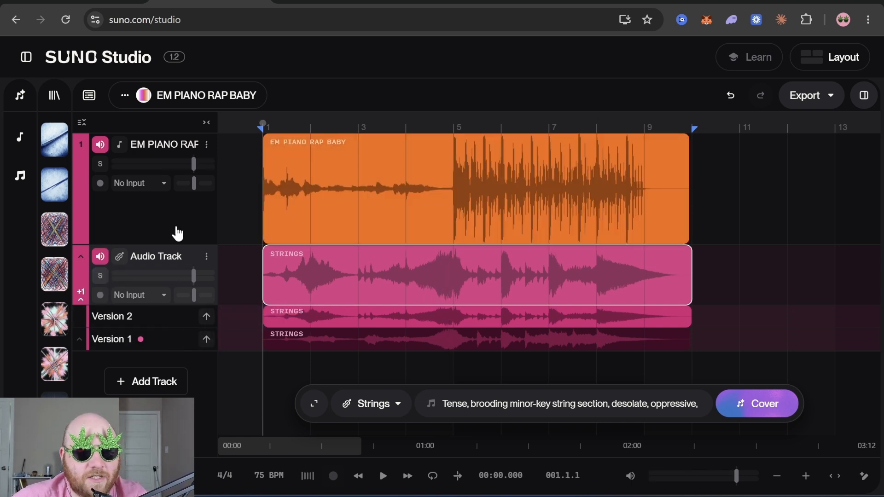
Step: Play the rap clip and strings together while lowering the strings track's volume slightly
click(279, 141)
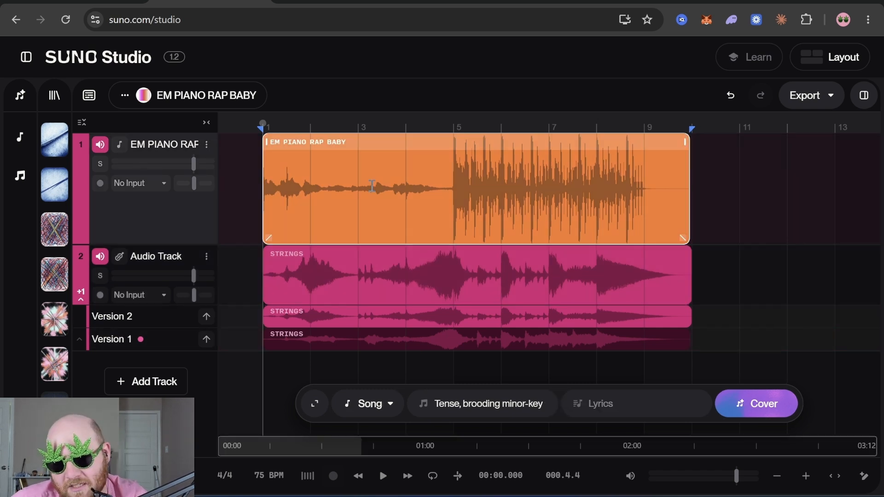
key(space)
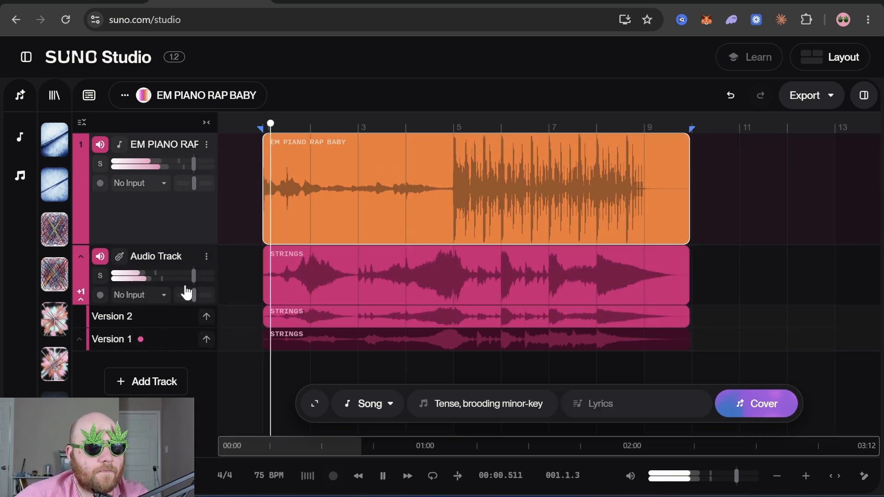
mouse_move(192, 276)
mouse_down()
mouse_move(166, 276)
mouse_move(177, 276)
mouse_up()
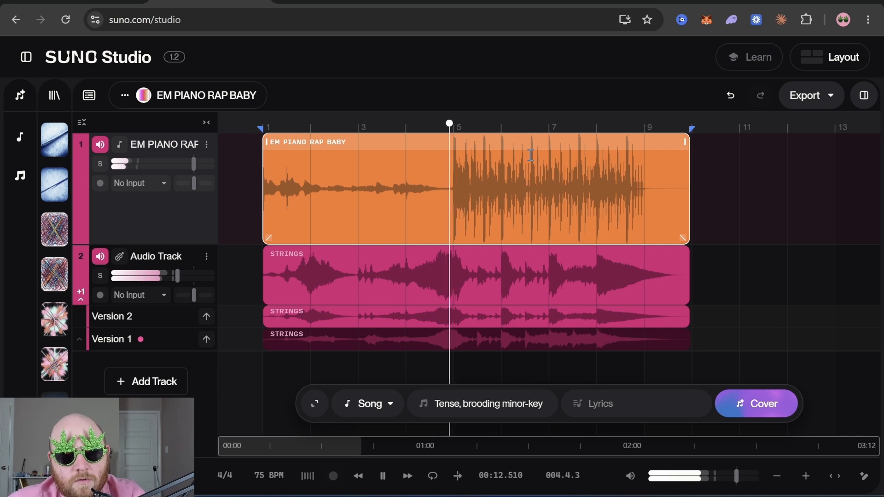
scroll(493, 188, down, 3)
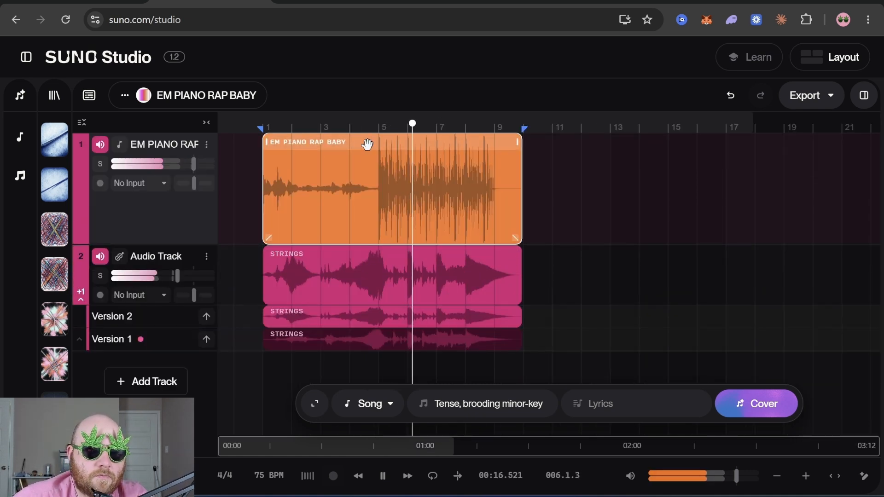
key(space)
Step: Add a third audio track below the strings versions
scroll(169, 339, down, 2)
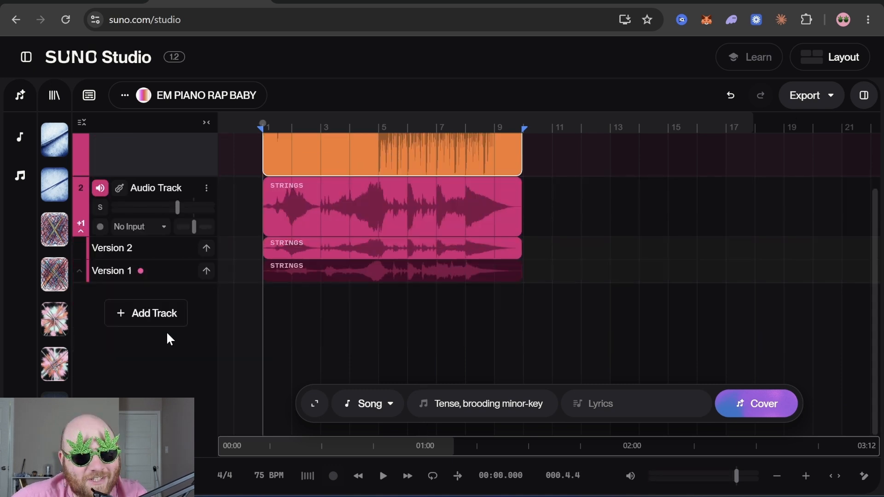
click(174, 314)
scroll(384, 177, up, 2)
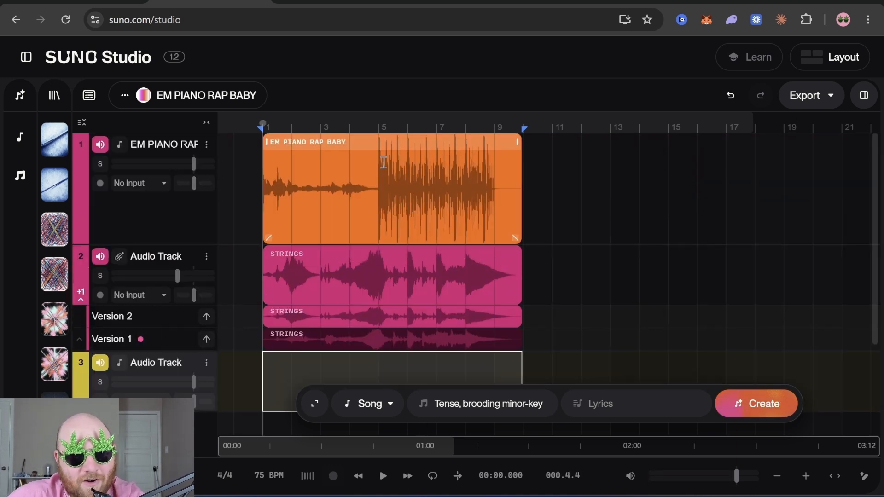
scroll(325, 304, down, 2)
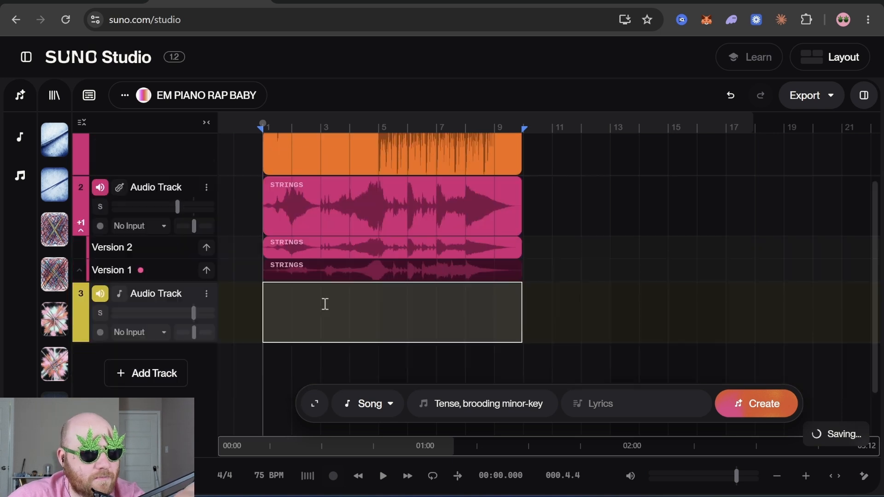
scroll(408, 351, up, 2)
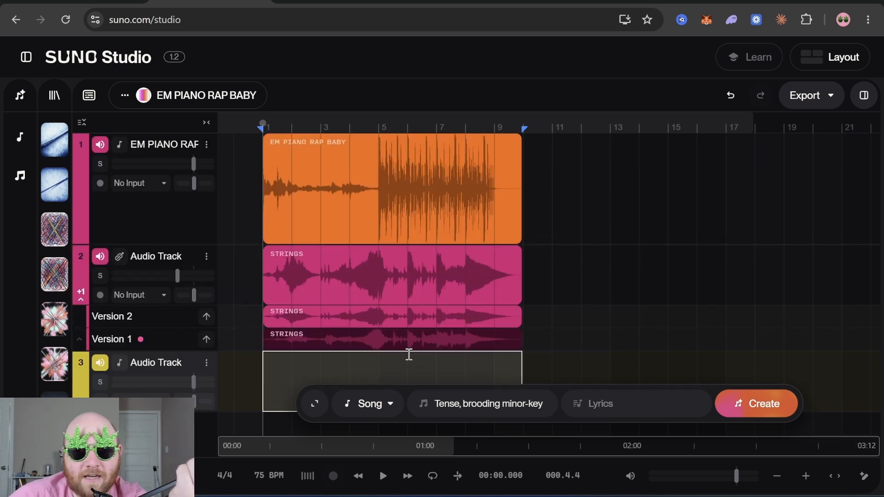
Step: Show the clip details of EM PIANO RAP BABY, expand its full lyrics and copy them
click(386, 149)
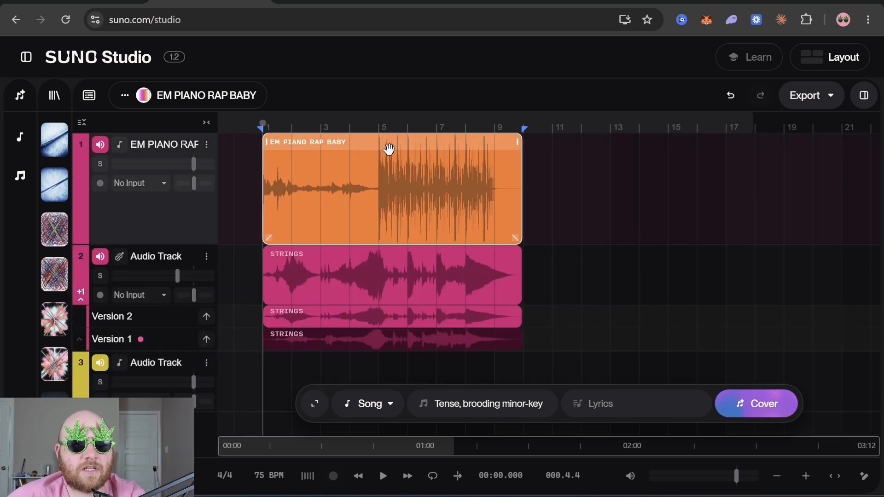
key(i)
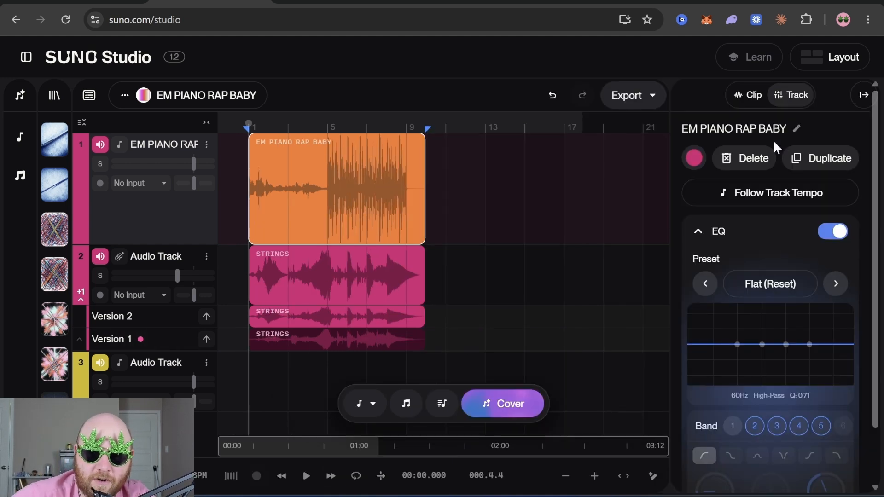
click(750, 98)
scroll(757, 456, down, 4)
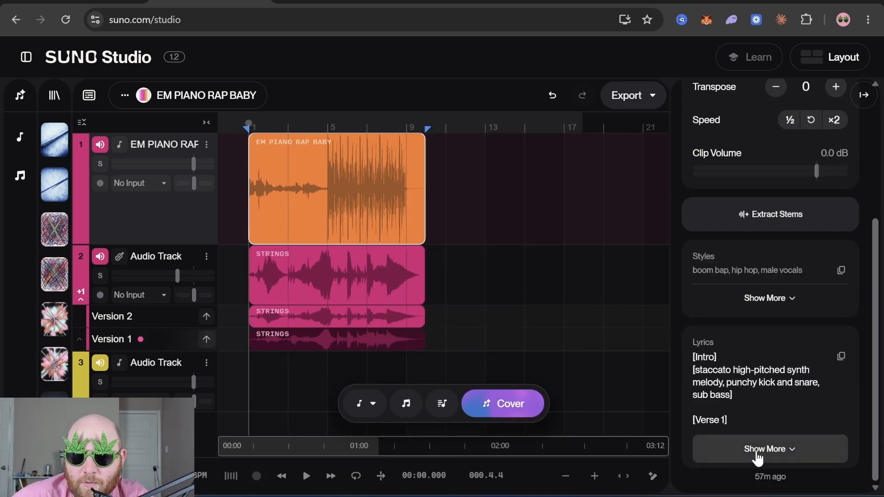
click(757, 449)
scroll(831, 356, down, 2)
click(839, 285)
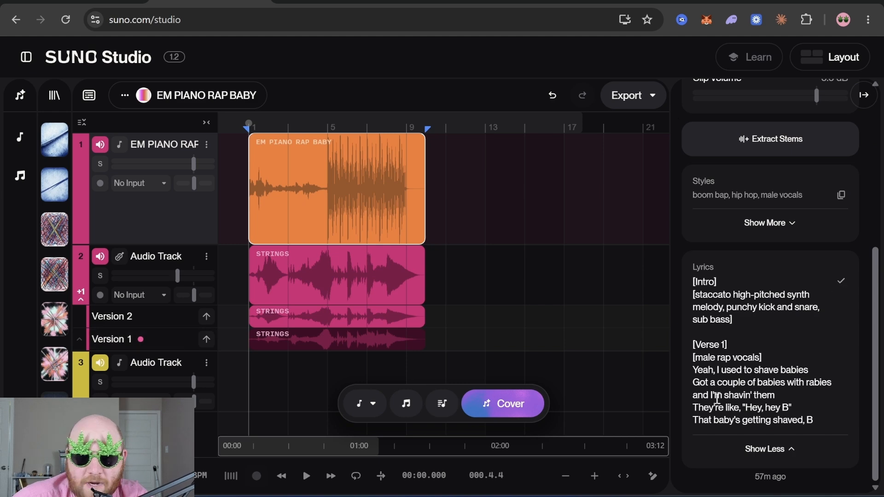
Step: Select the range on track 3 matching the rap clip's length and set its generation type to Backing Vocals
click(250, 369)
drag(250, 372, 423, 369)
click(320, 411)
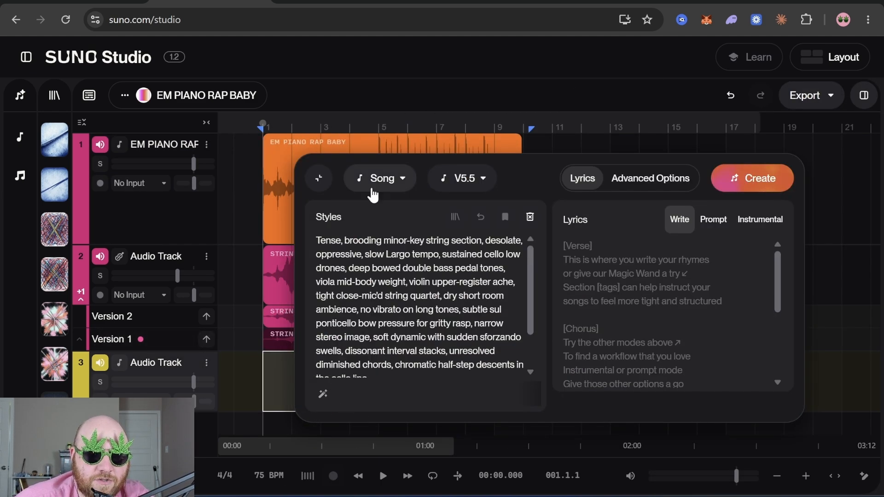
click(394, 180)
click(395, 327)
Step: Paste the copied lyrics for the backing vocals, keeping only the Verse 1 heading and its sung lines
scroll(484, 360, down, 1)
click(573, 270)
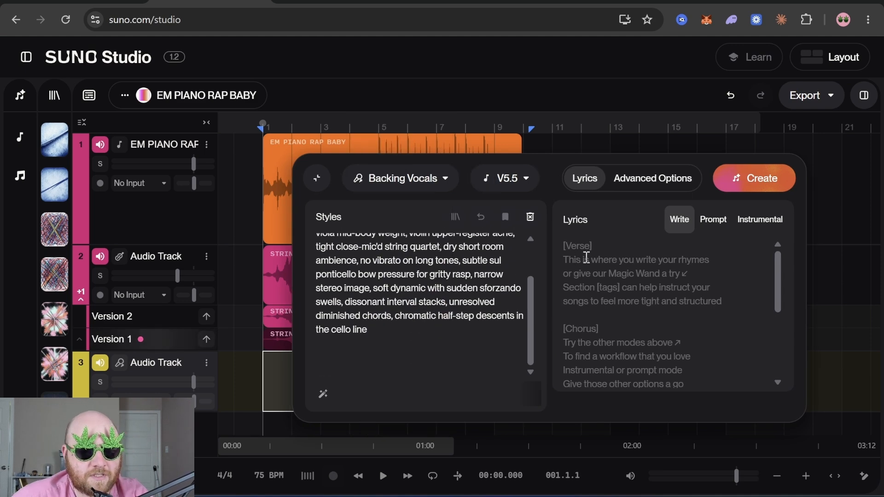
key(ctrl+v)
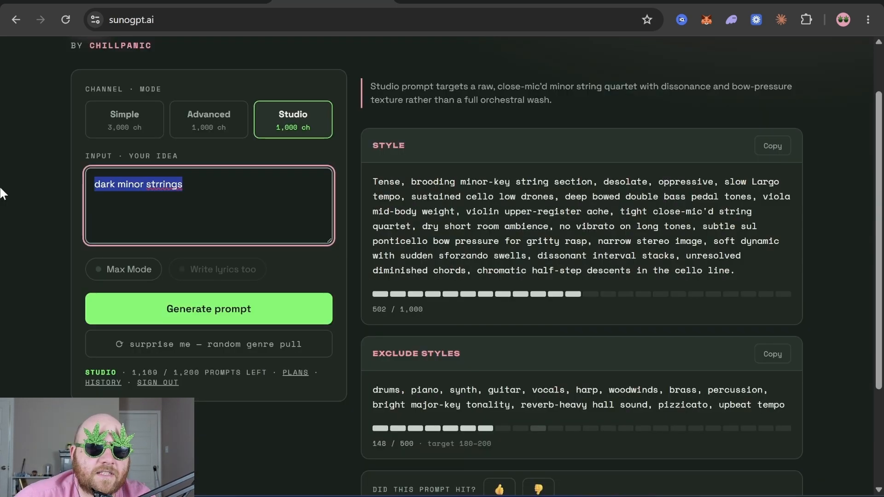
Step: Switch to sunogpt.ai and replace the prompt idea with ghostly backing vocals
key(BackSpace)
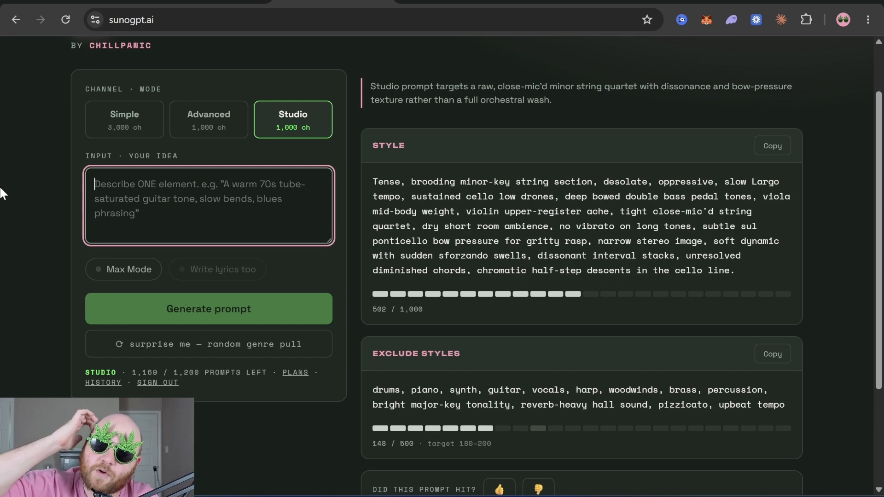
text(ghostly)
text( ba)
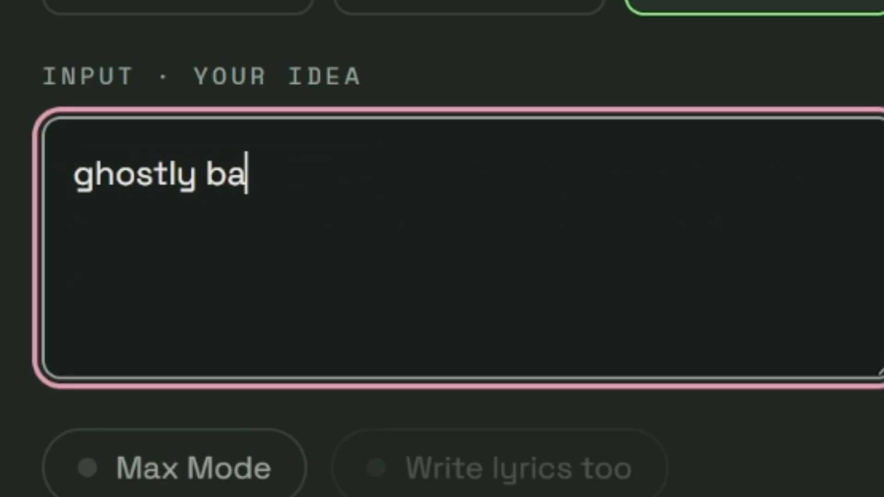
text(cking voc)
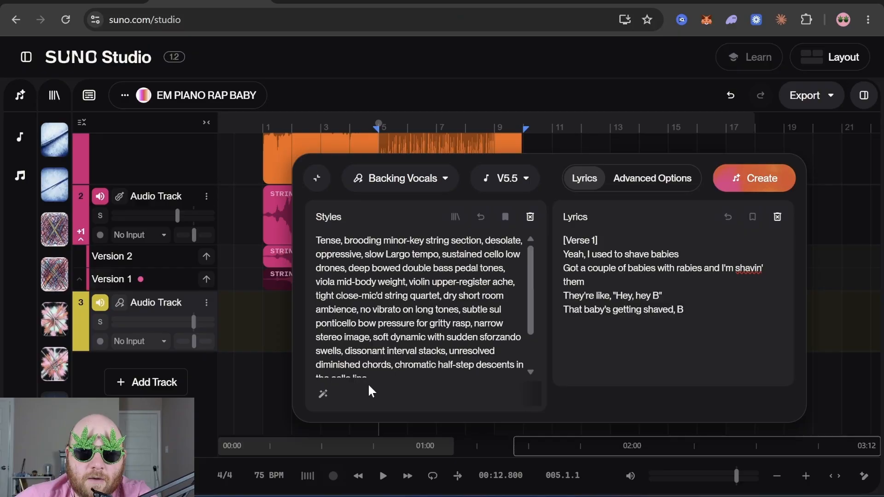
Step: Replace the string-section styles with the copied prompt for an airy female vocal group with a slow rolling ghostly tone
scroll(404, 334, down, 1)
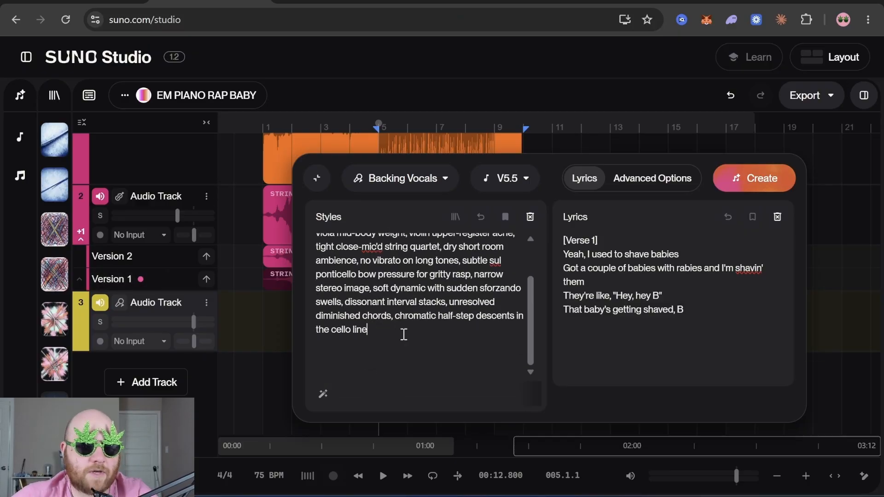
key(ctrl+a)
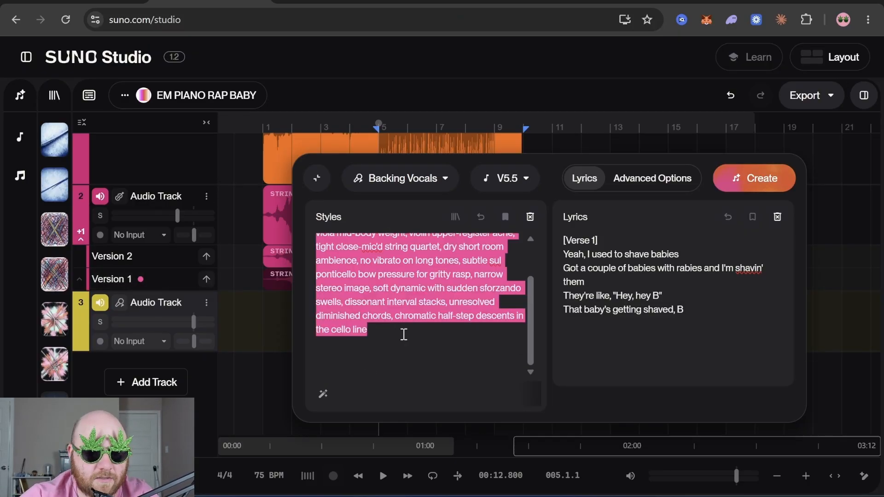
key(ctrl+v)
Step: Set Audio Influence to 40% in the advanced options, generate the backing vocals and collapse the creation panel
click(653, 178)
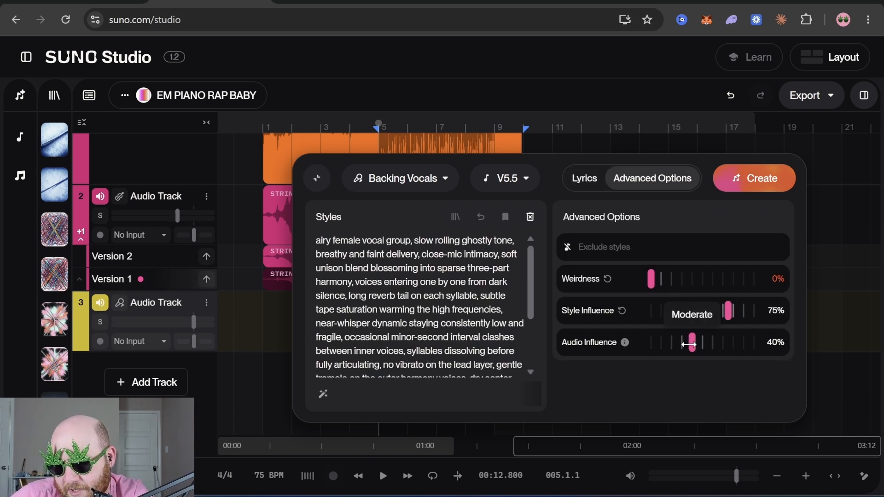
drag(687, 343, 690, 344)
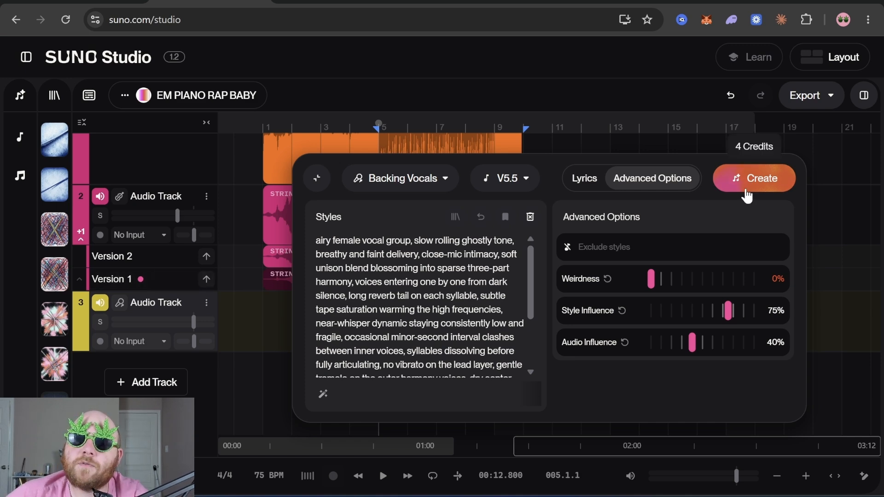
click(747, 184)
click(317, 177)
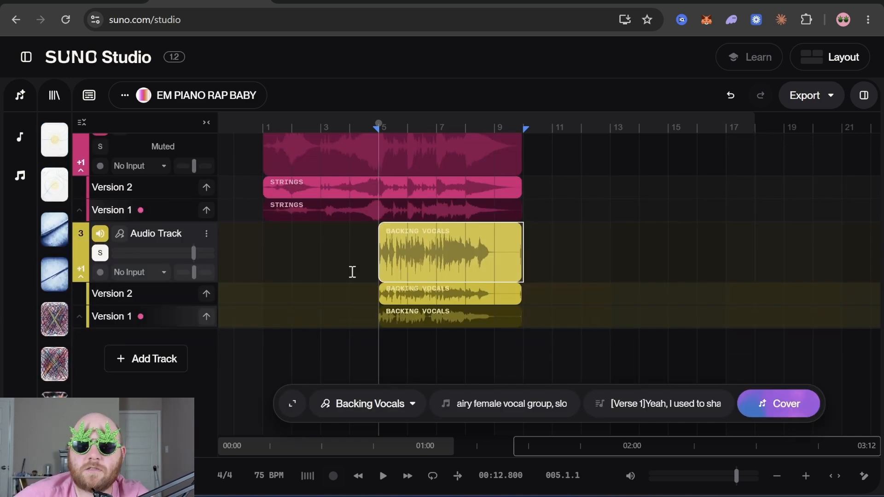
Step: Listen to the soloed backing vocals on track 3 while following their waveform, and stop playback
key(space)
scroll(450, 265, up, 5)
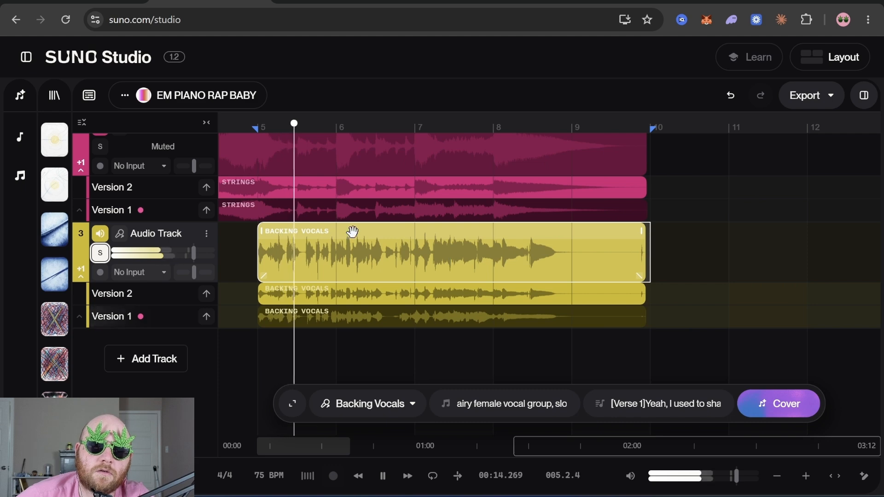
scroll(353, 232, up, 5)
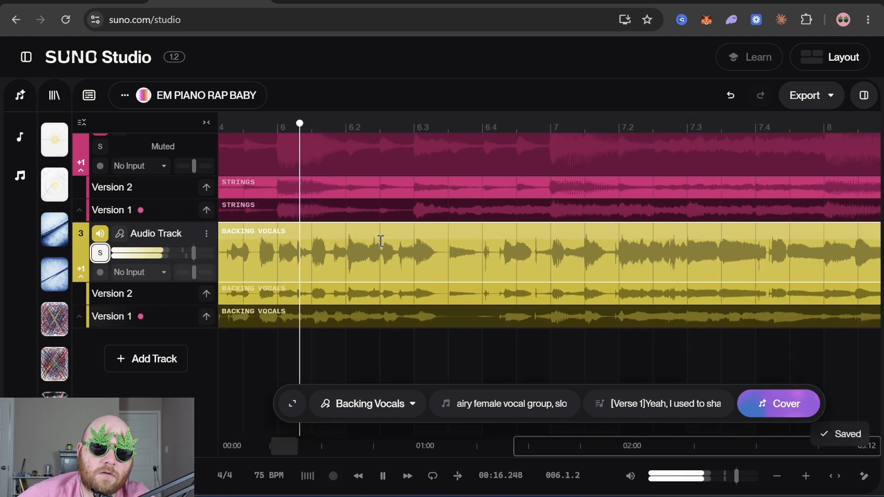
scroll(380, 241, down, 5)
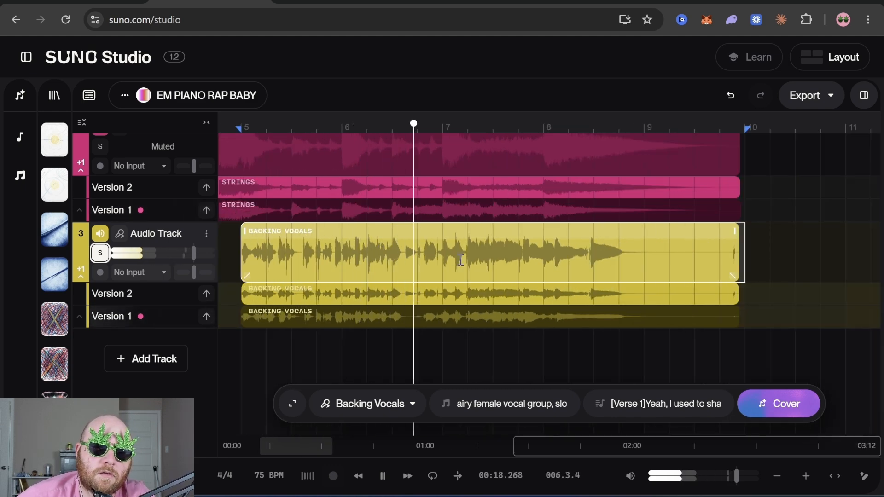
scroll(460, 260, down, 3)
scroll(561, 245, up, 5)
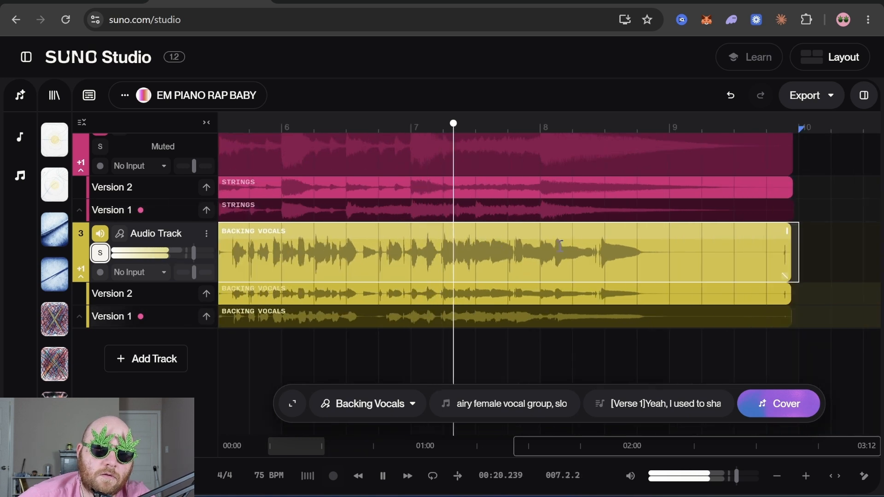
scroll(561, 246, down, 3)
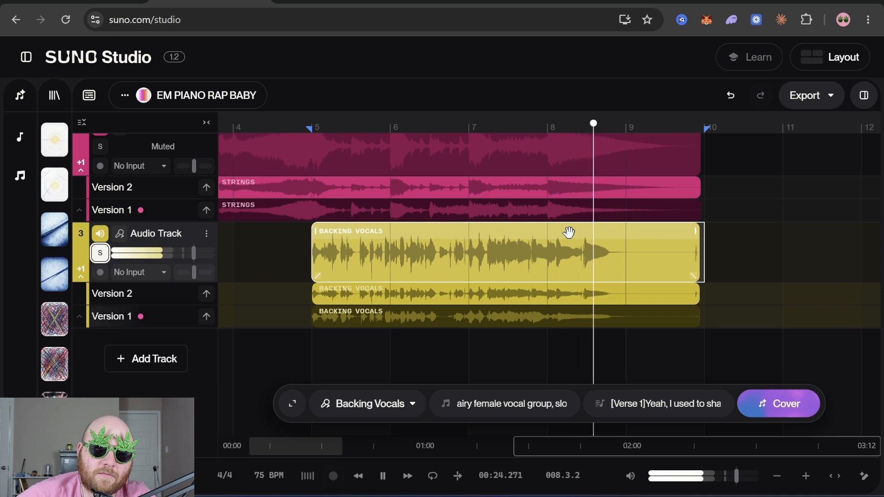
key(space)
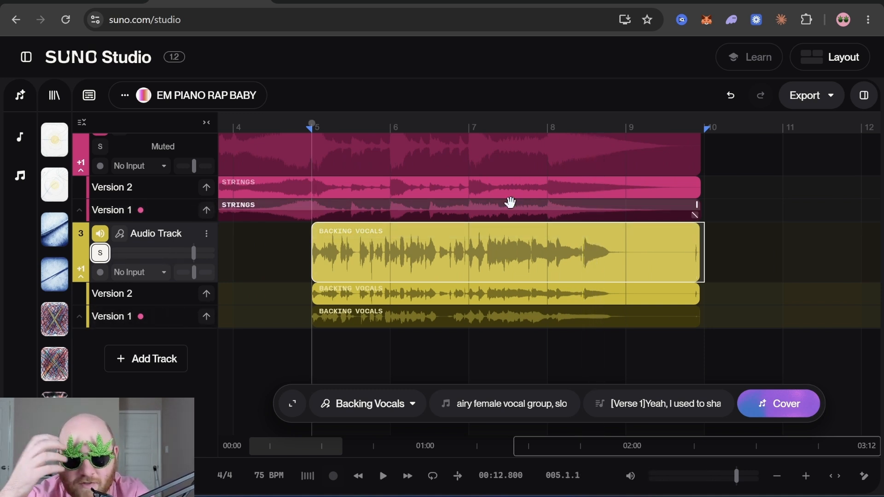
Step: Select the backing vocals clip on track 3, view its clip settings and close them again
click(420, 243)
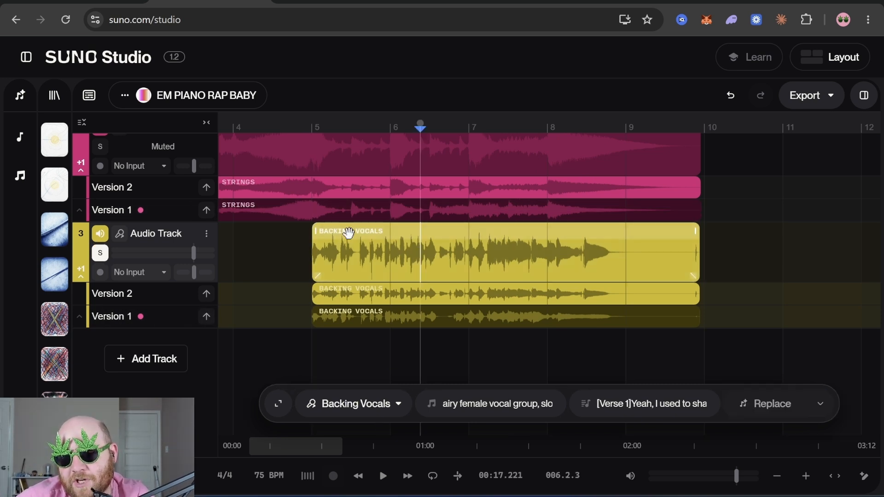
click(348, 233)
click(334, 215)
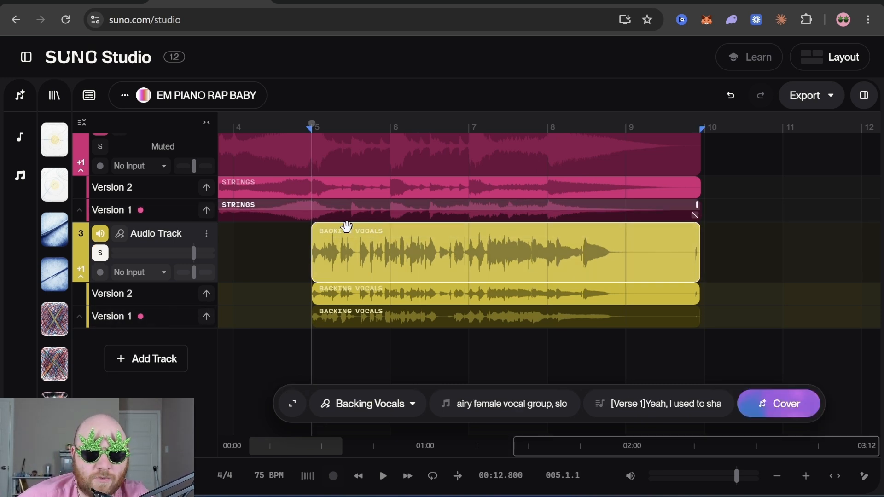
click(349, 229)
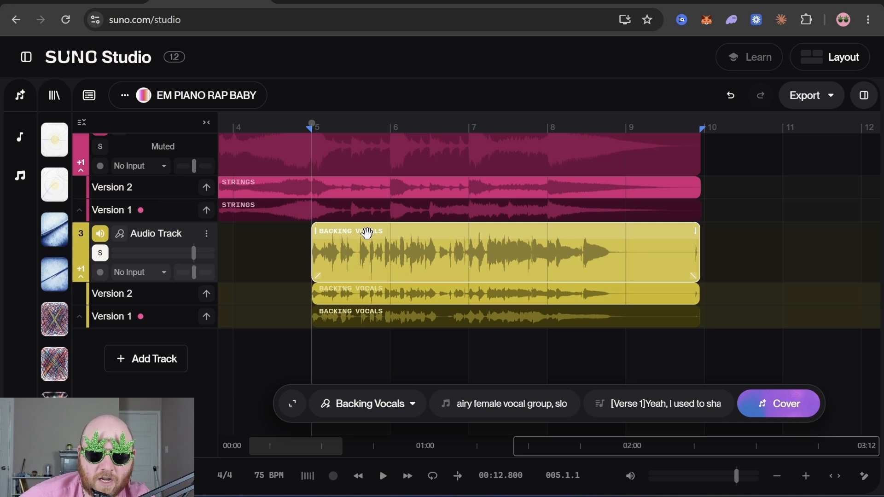
double_click(367, 233)
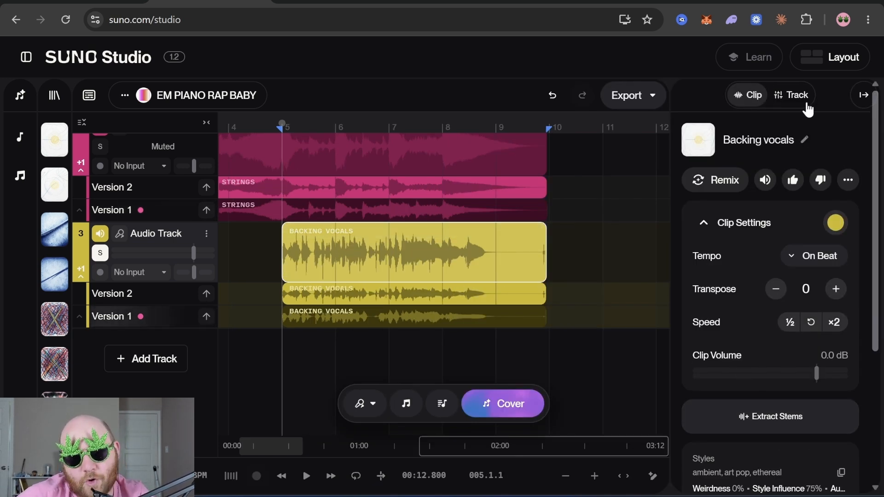
click(863, 95)
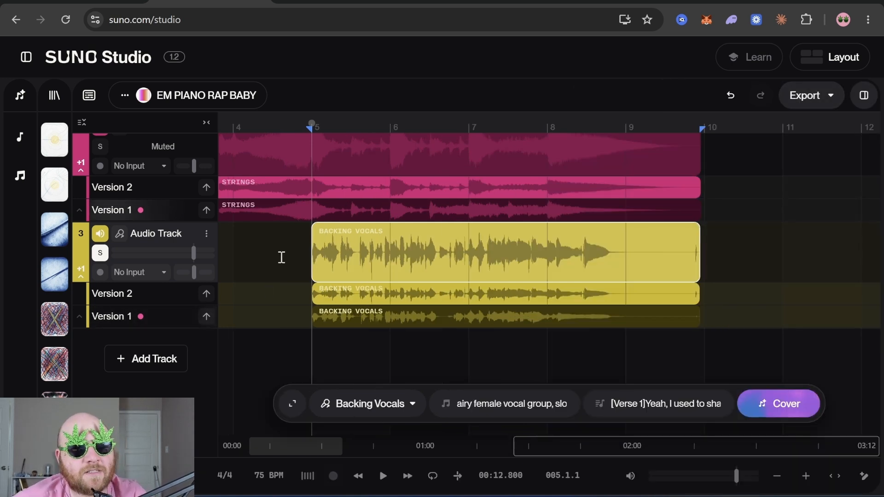
Step: Unsolo track 3 and play the backing vocals with the full mix from shortly before bar 5
click(97, 254)
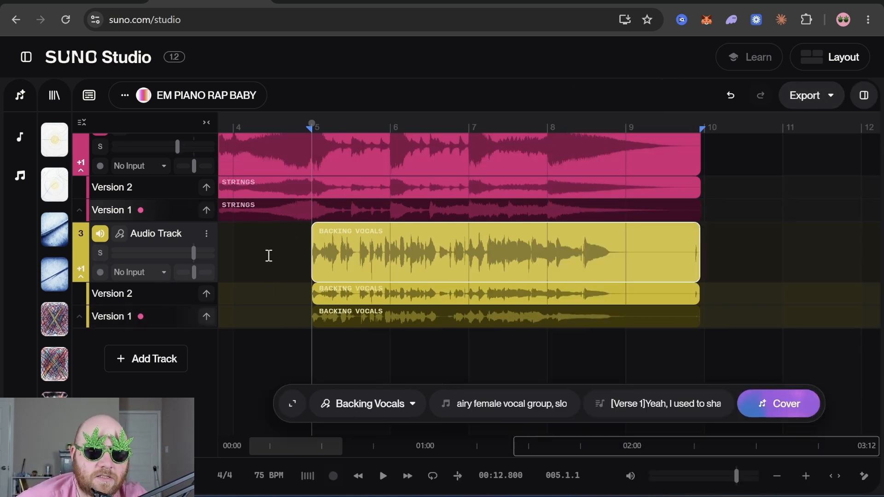
click(263, 253)
key(space)
drag(193, 253, 194, 252)
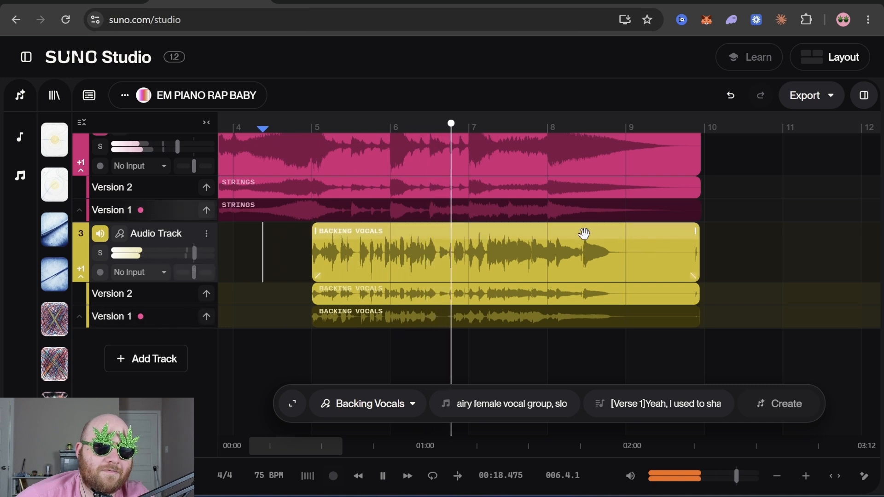
click(468, 233)
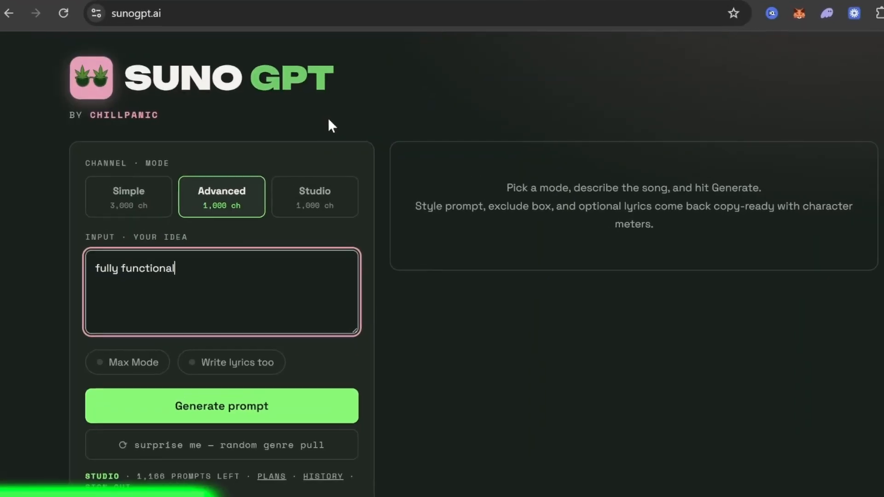
Step: Switch to sunogpt.ai and enter a prompt idea beginning "fully functional website type" in Advanced mode
text(website type bea)
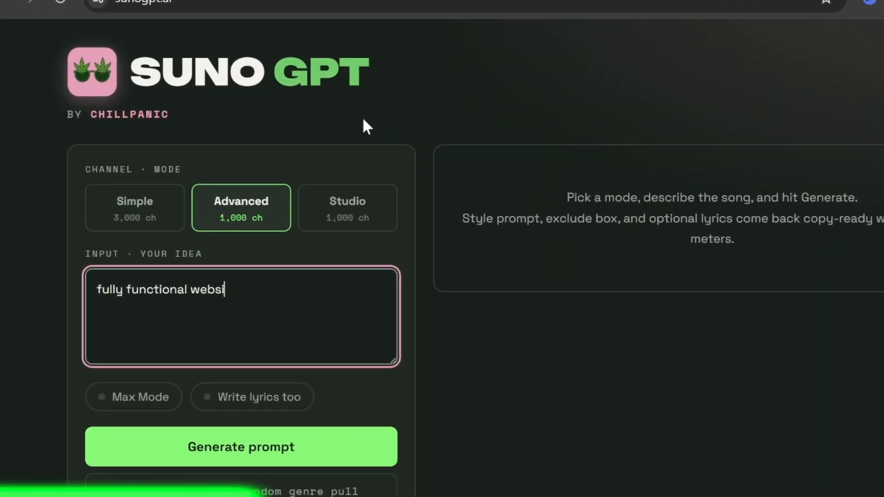